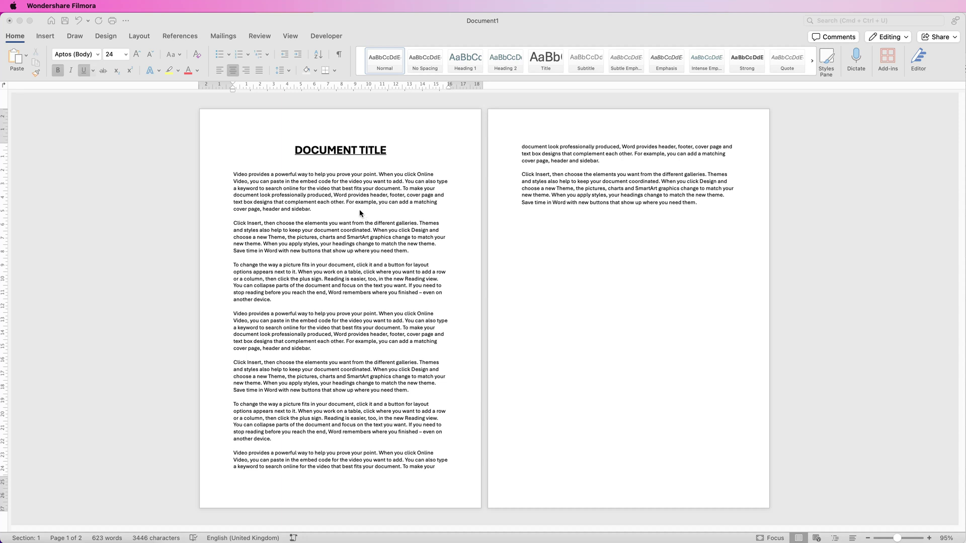
# Step: Select the body paragraphs, try Andale Mono and Agency FB, then return them to Aptos
pyautogui.click(703, 204)
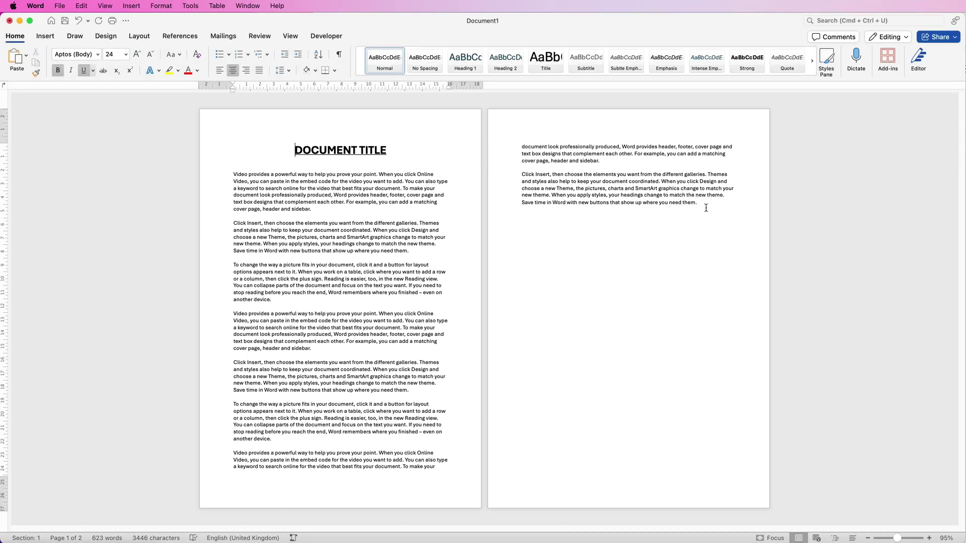
pyautogui.moveTo(700, 204); pyautogui.dragTo(233, 174)
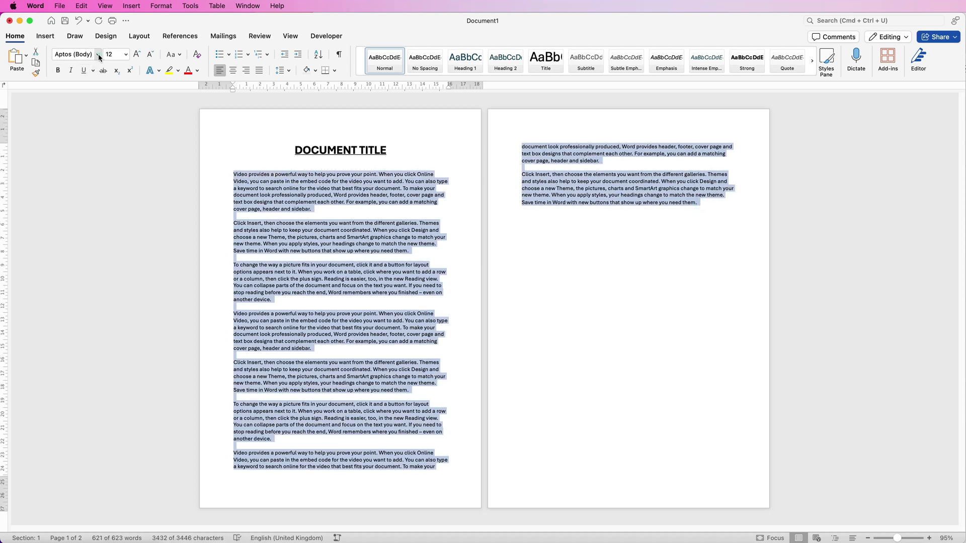
pyautogui.click(97, 54)
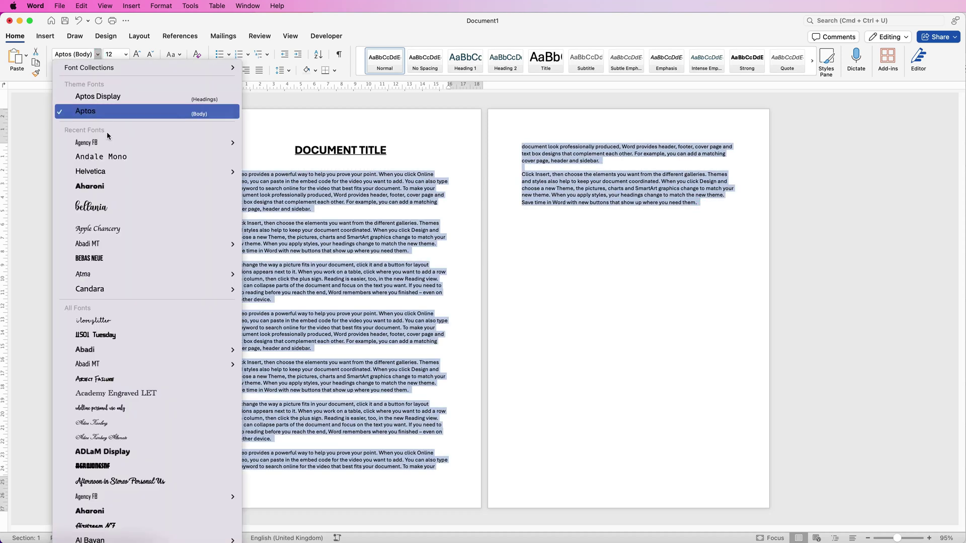
pyautogui.click(90, 160)
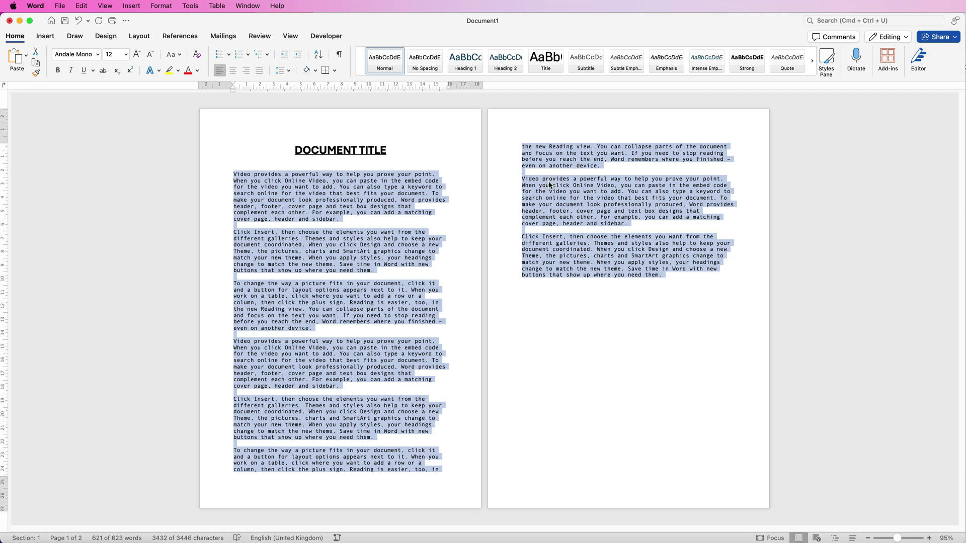
pyautogui.click(98, 57)
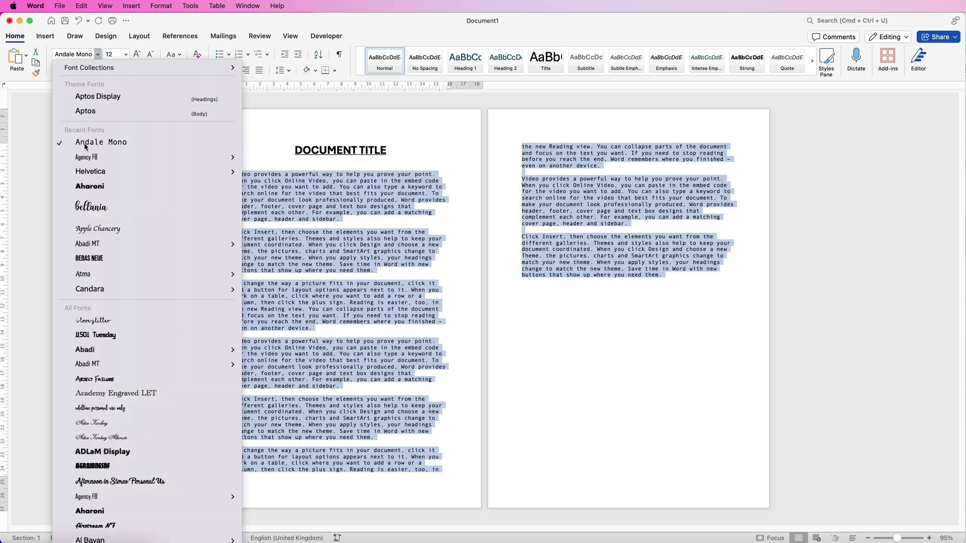
pyautogui.click(83, 159)
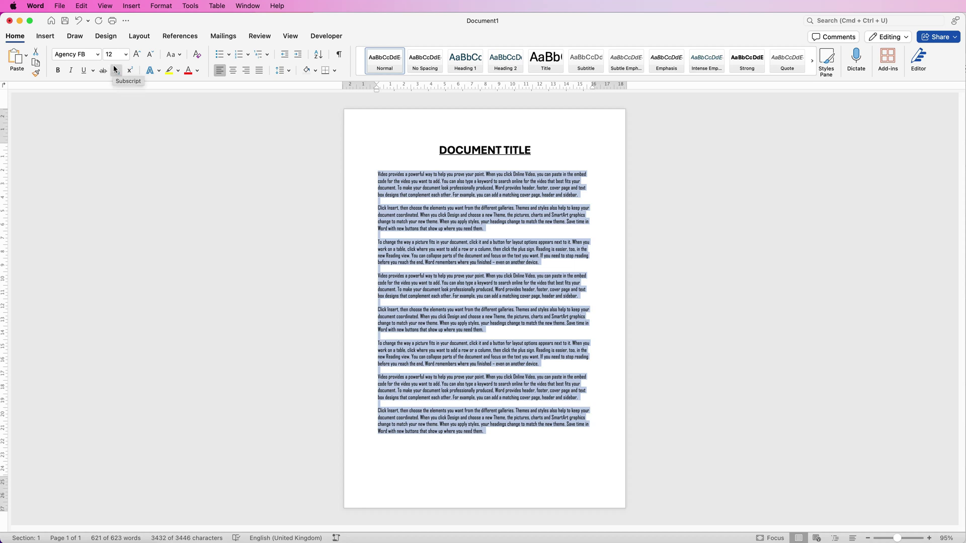
pyautogui.click(99, 55)
pyautogui.click(99, 56)
pyautogui.click(98, 55)
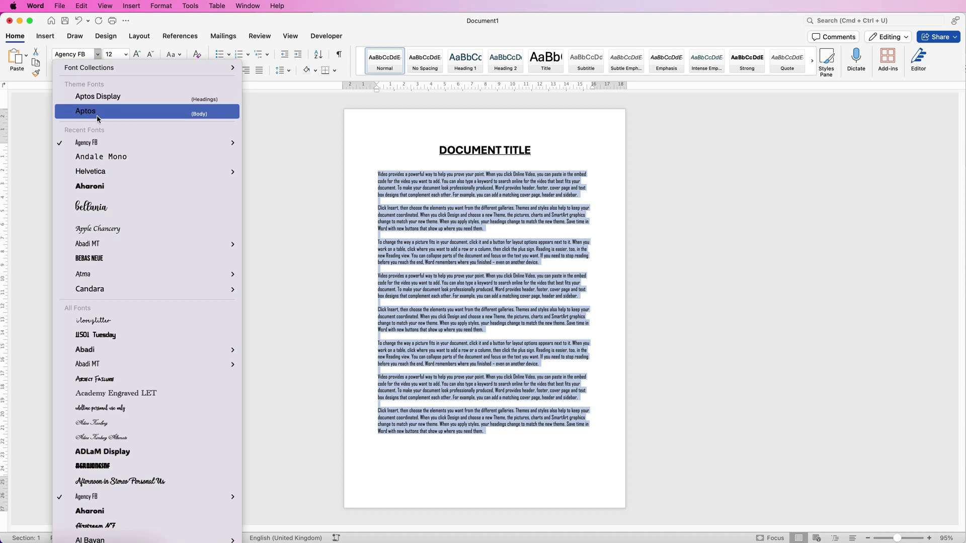
pyautogui.moveTo(99, 145)
pyautogui.click(90, 112)
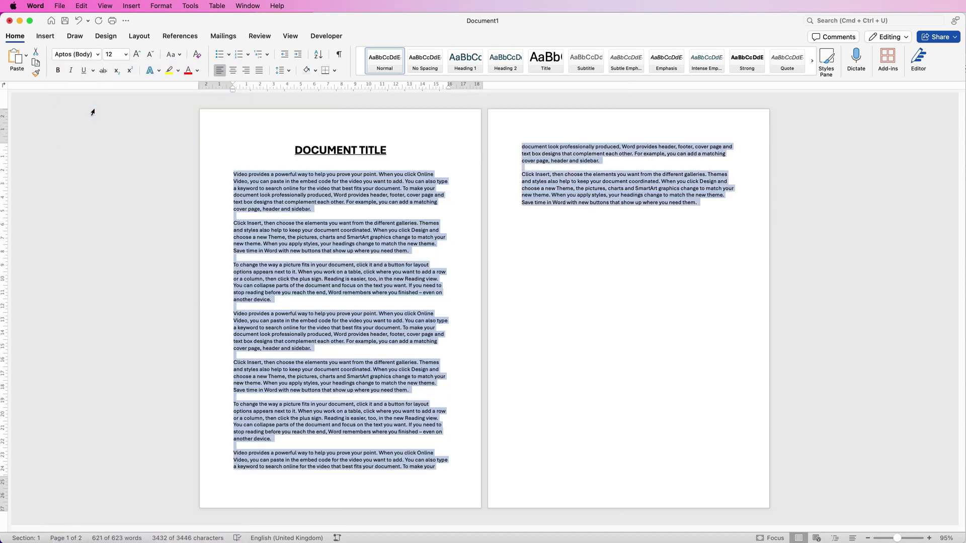
# Step: Apply Narrow page margins, then switch back to Normal margins
pyautogui.click(259, 171)
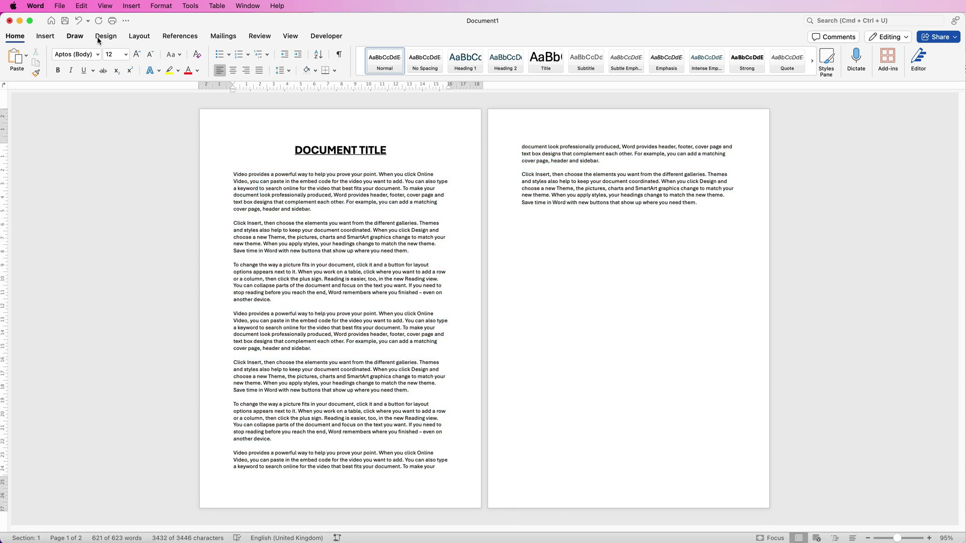
pyautogui.click(135, 37)
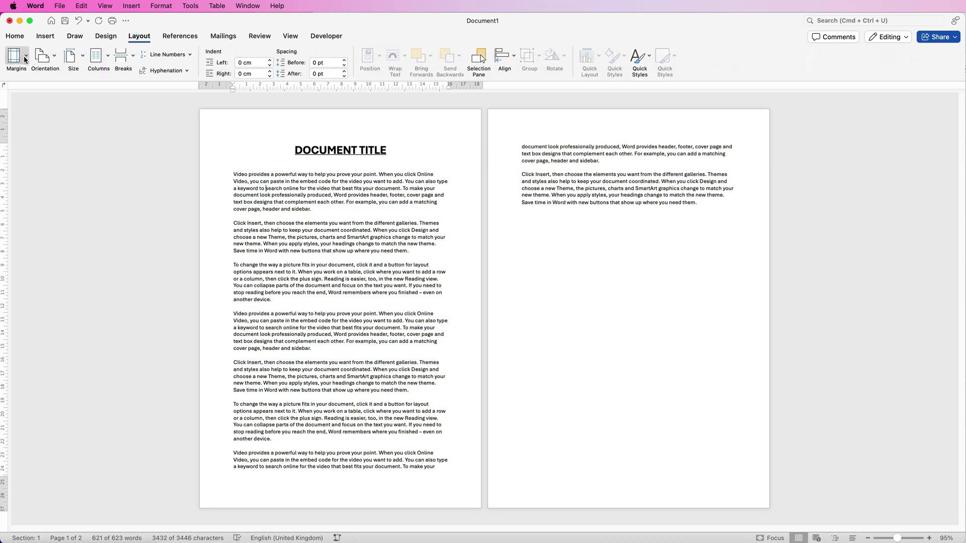
pyautogui.click(26, 60)
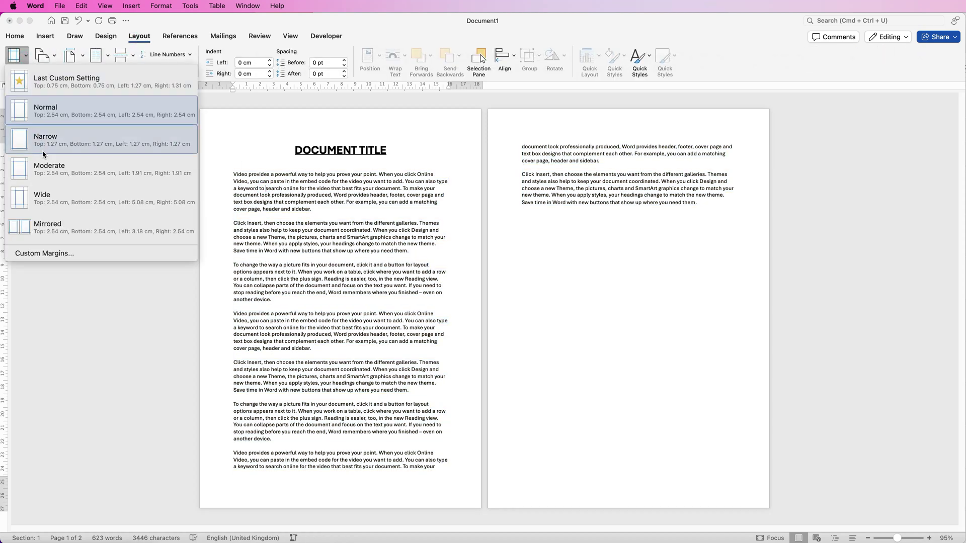
pyautogui.click(22, 145)
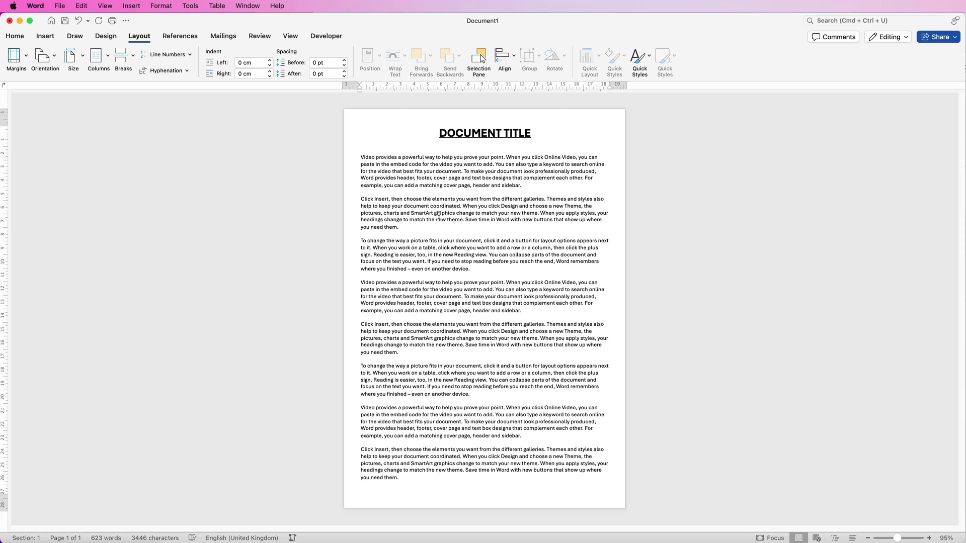
pyautogui.click(26, 56)
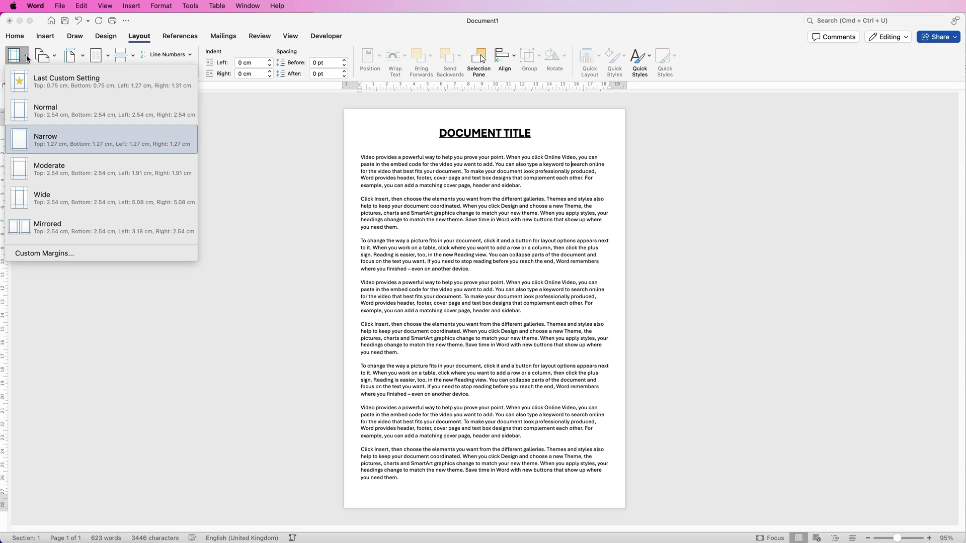
pyautogui.click(38, 109)
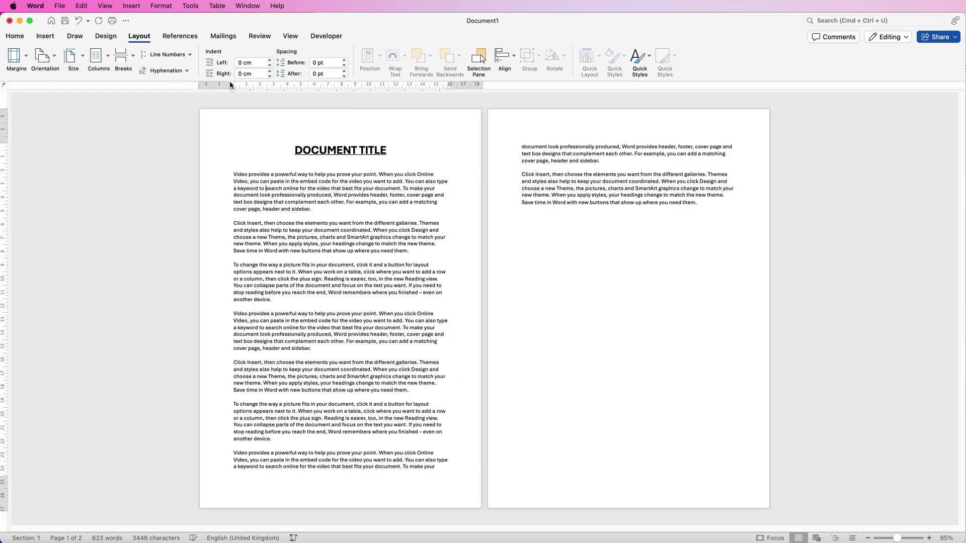
# Step: Drag the top and bottom margins on the vertical ruler to enlarge the text area
pyautogui.click(290, 37)
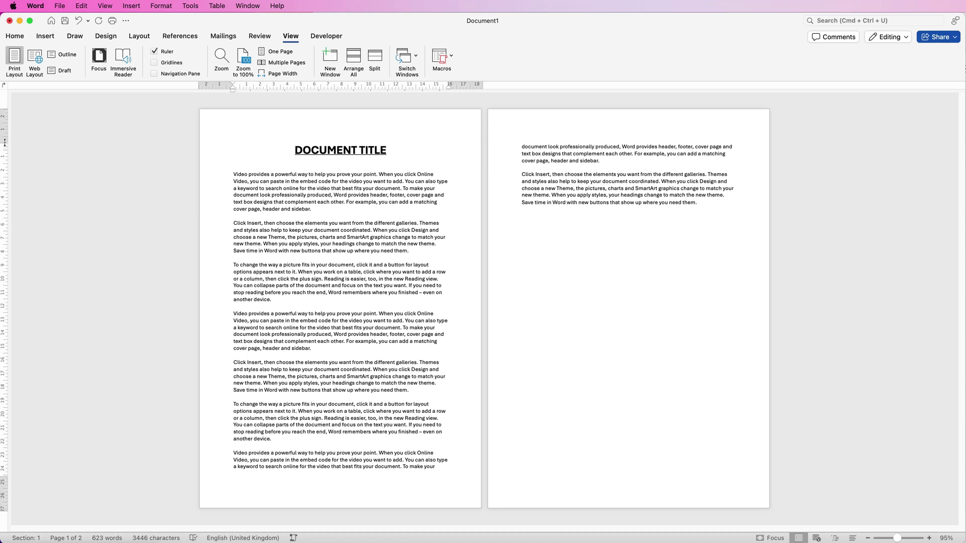
pyautogui.moveTo(5, 143); pyautogui.dragTo(7, 129)
pyautogui.moveTo(4, 474); pyautogui.dragTo(7, 488)
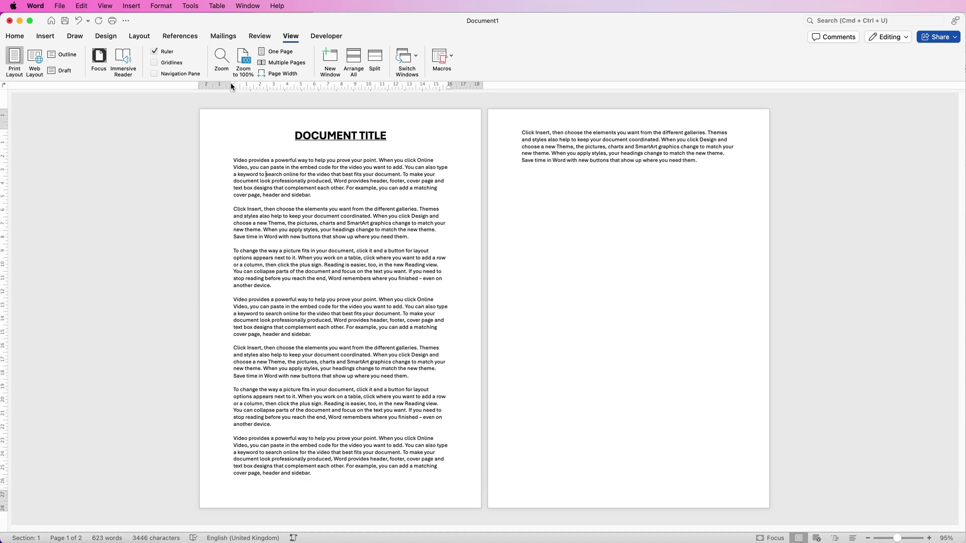
# Step: Move the body paragraphs' first-line and left indents left and extend the right indent outward
pyautogui.moveTo(232, 82); pyautogui.dragTo(219, 83)
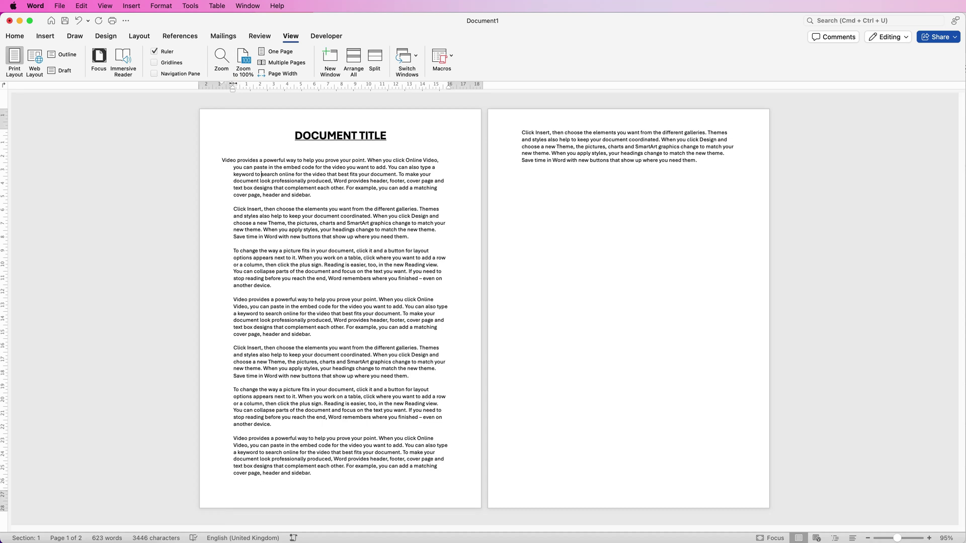
pyautogui.moveTo(233, 84)
pyautogui.mouseDown()
pyautogui.moveTo(215, 83)
pyautogui.moveTo(224, 84)
pyautogui.mouseUp()
pyautogui.moveTo(448, 86)
pyautogui.mouseDown()
pyautogui.moveTo(459, 79)
pyautogui.moveTo(458, 93)
pyautogui.mouseUp()
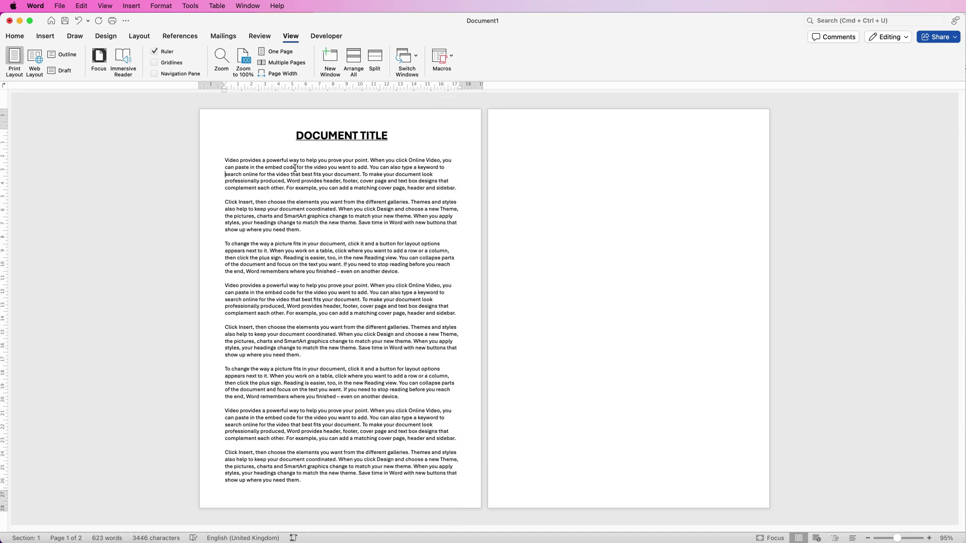
# Step: Undo the indent changes and bring up the Custom Margins settings
pyautogui.press('super+z')
pyautogui.press('super+z')
pyautogui.click(143, 36)
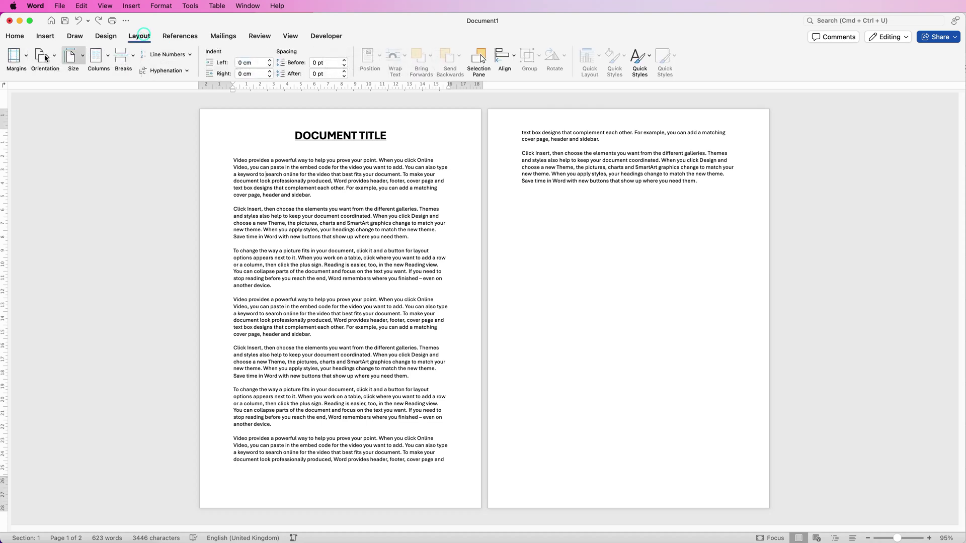
pyautogui.click(26, 58)
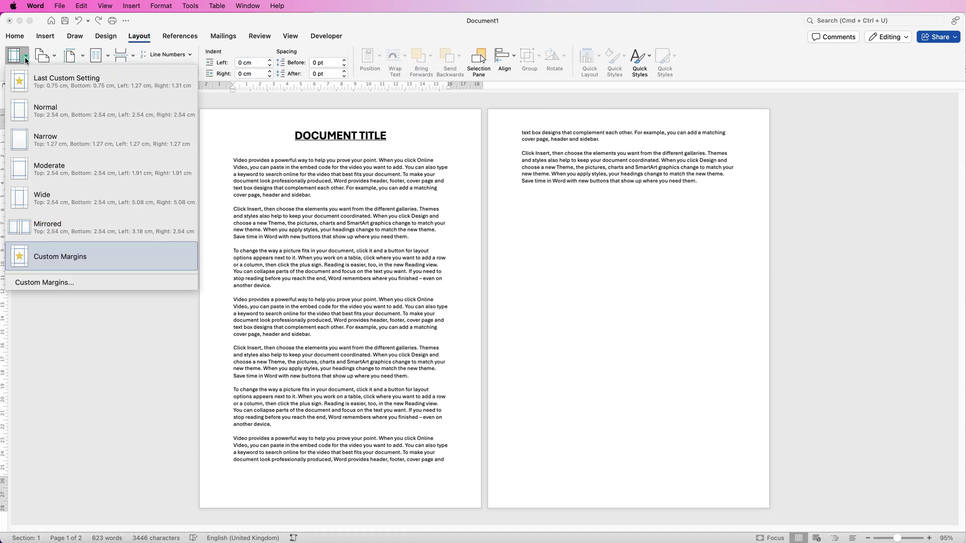
pyautogui.click(53, 283)
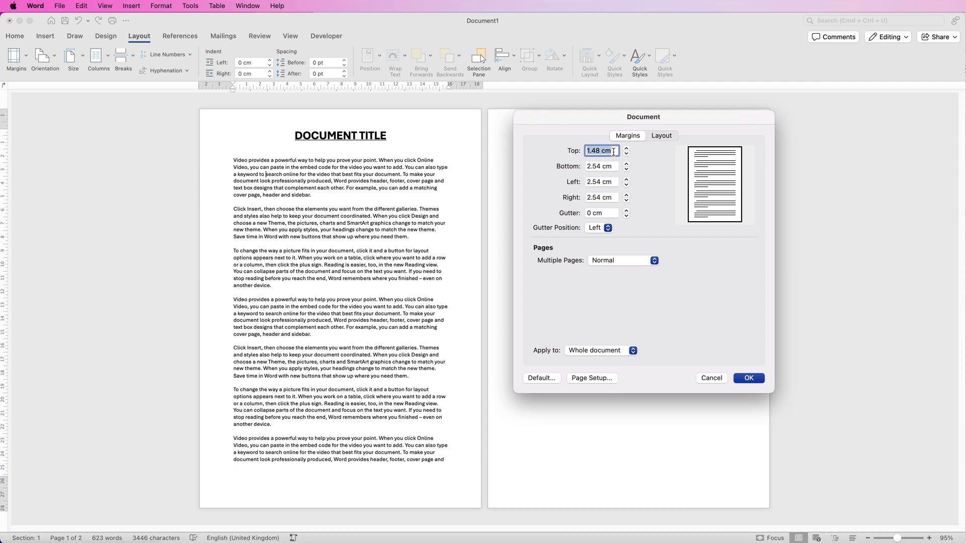
# Step: Set top, bottom, left and right margins to 1 cm, keeping them despite the printable-area warning
pyautogui.moveTo(612, 165); pyautogui.dragTo(585, 167)
pyautogui.write('1')
pyautogui.press('Tab')
pyautogui.write('1')
pyautogui.press('Tab')
pyautogui.write('1')
pyautogui.press('Tab')
pyautogui.press('Tab')
pyautogui.write('1')
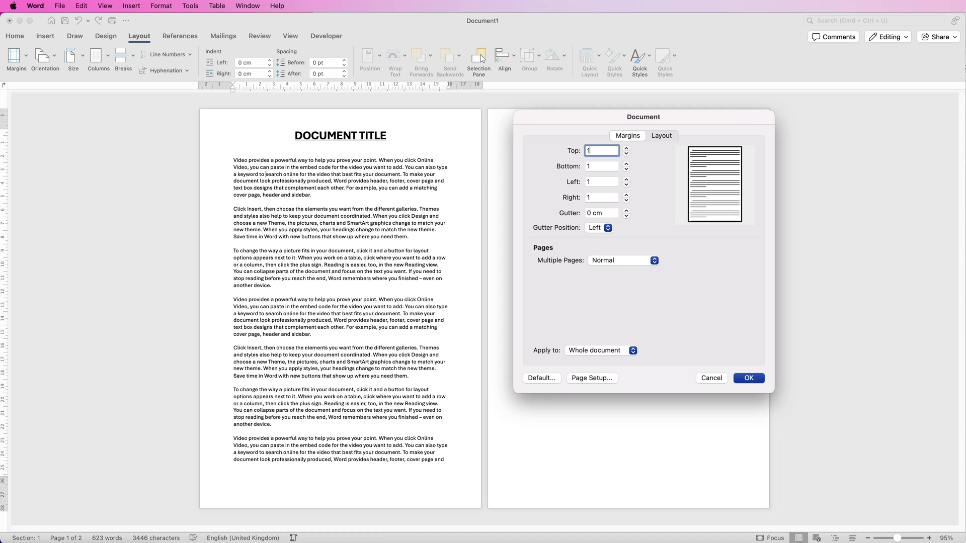
pyautogui.press('Return')
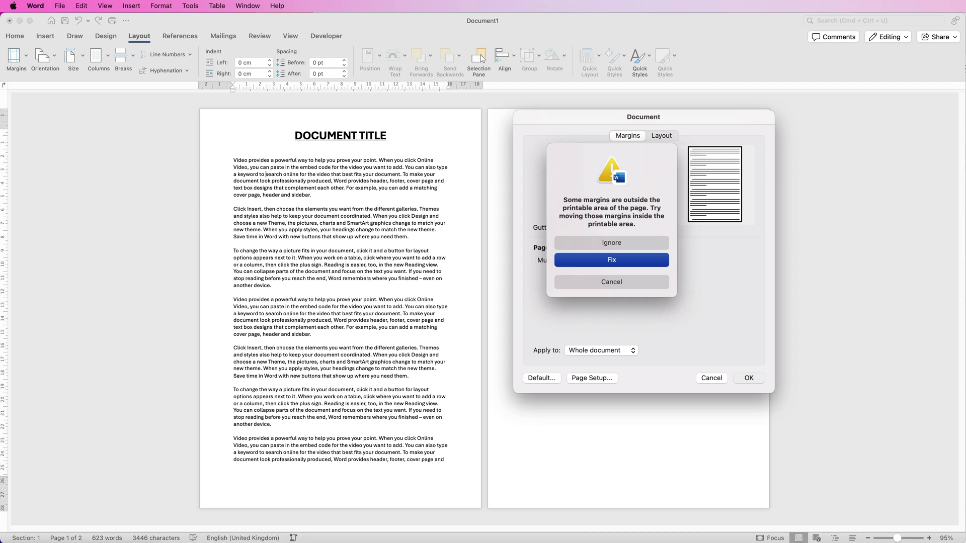
pyautogui.click(612, 243)
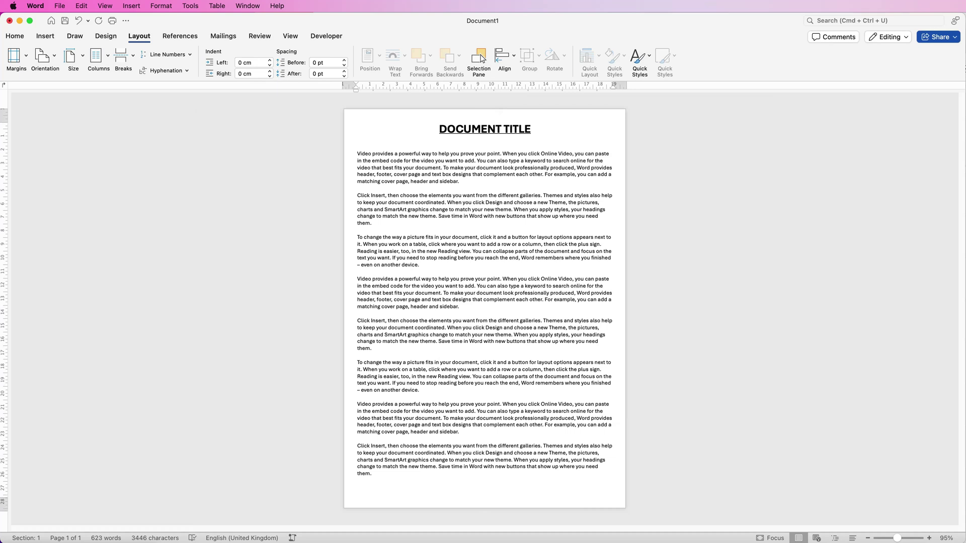
# Step: Undo the margin change and select the body text up to its first line
pyautogui.press('super+z')
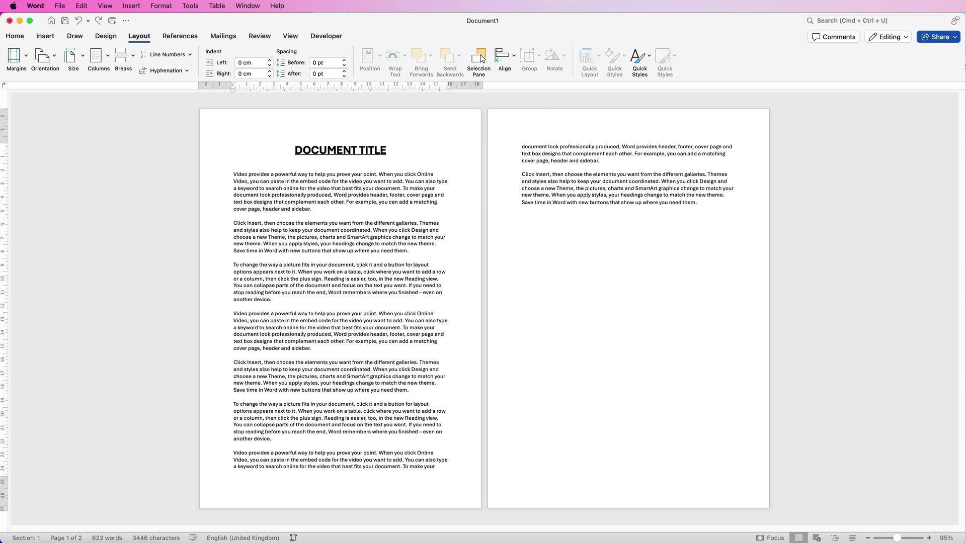
pyautogui.hotkey('shift', 'Up')
pyautogui.hotkey('shift', 'Up')
pyautogui.hotkey('shift', 'Up')
pyautogui.hotkey('shift', 'Up')
pyautogui.hotkey('shift', 'Up')
pyautogui.hotkey('shift', 'Up')
pyautogui.hotkey('shift', 'Up')
pyautogui.hotkey('shift', 'Up')
pyautogui.hotkey('shift', 'Up')
pyautogui.hotkey('shift', 'Up')
pyautogui.hotkey('shift', 'Up')
pyautogui.hotkey('shift', 'Up')
pyautogui.hotkey('shift', 'Up')
pyautogui.hotkey('shift', 'Up')
pyautogui.hotkey('shift', 'Up')
pyautogui.hotkey('shift', 'Up')
pyautogui.hotkey('shift', 'Up')
pyautogui.hotkey('shift', 'Up')
pyautogui.hotkey('shift', 'Up')
pyautogui.hotkey('shift', 'Up')
pyautogui.hotkey('shift', 'Down')
pyautogui.hotkey('alt', 'shift', 'Left')
pyautogui.hotkey('alt', 'shift', 'Left')
pyautogui.hotkey('shift', 'Up')
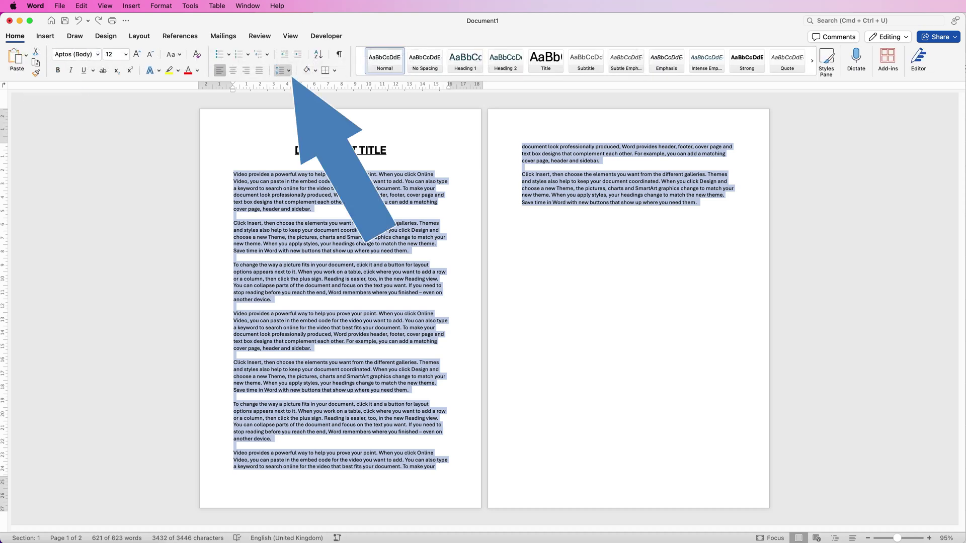
# Step: Set the selected paragraphs' line spacing to Exactly 12 pt
pyautogui.click(288, 71)
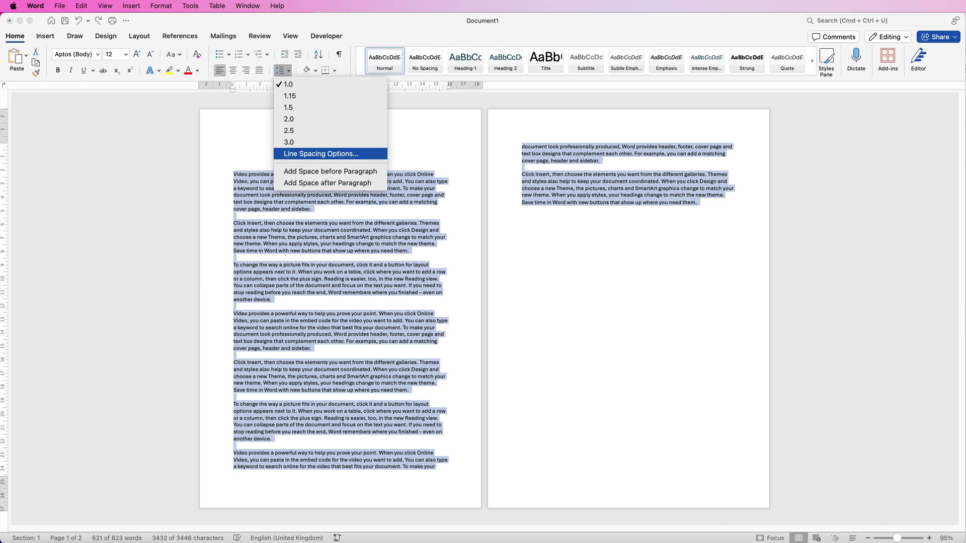
pyautogui.click(321, 154)
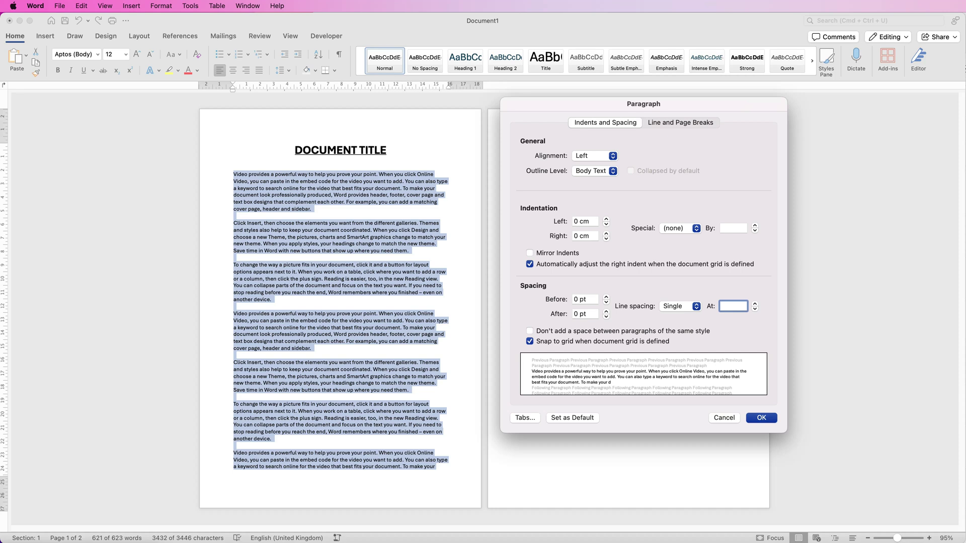
pyautogui.click(696, 306)
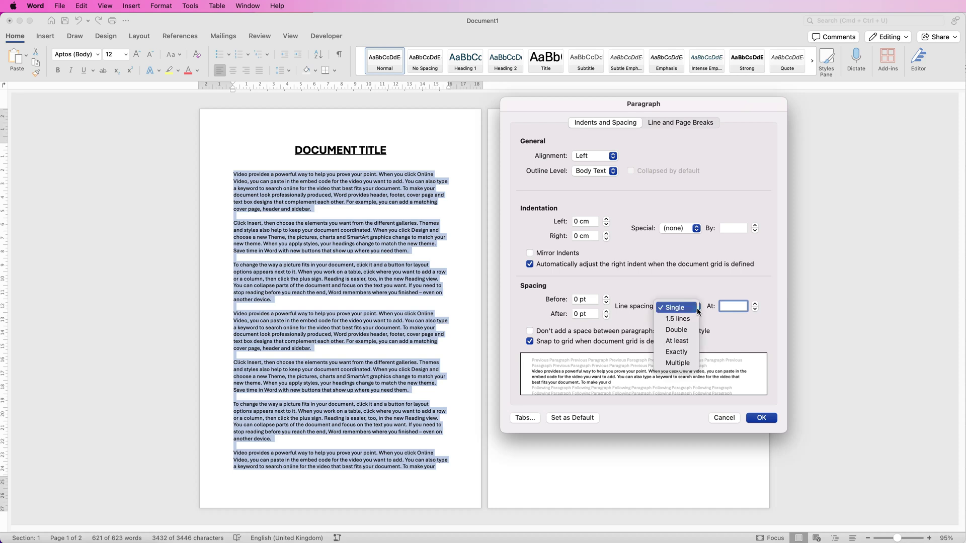
pyautogui.click(684, 354)
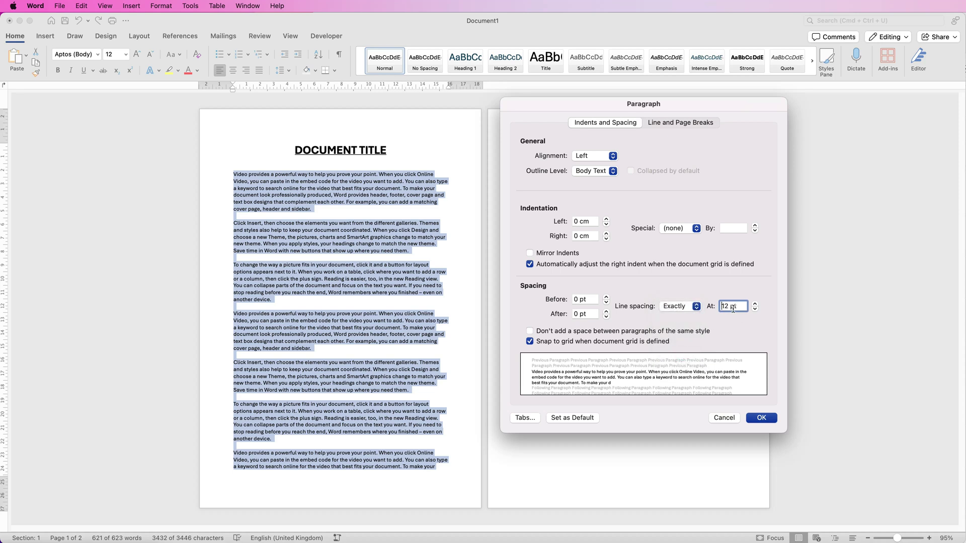
pyautogui.click(763, 419)
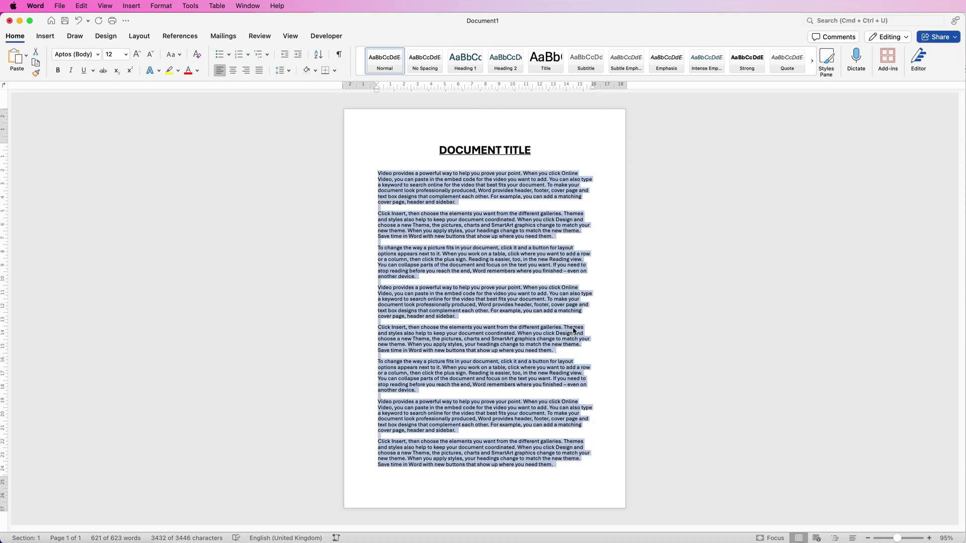
pyautogui.click(612, 352)
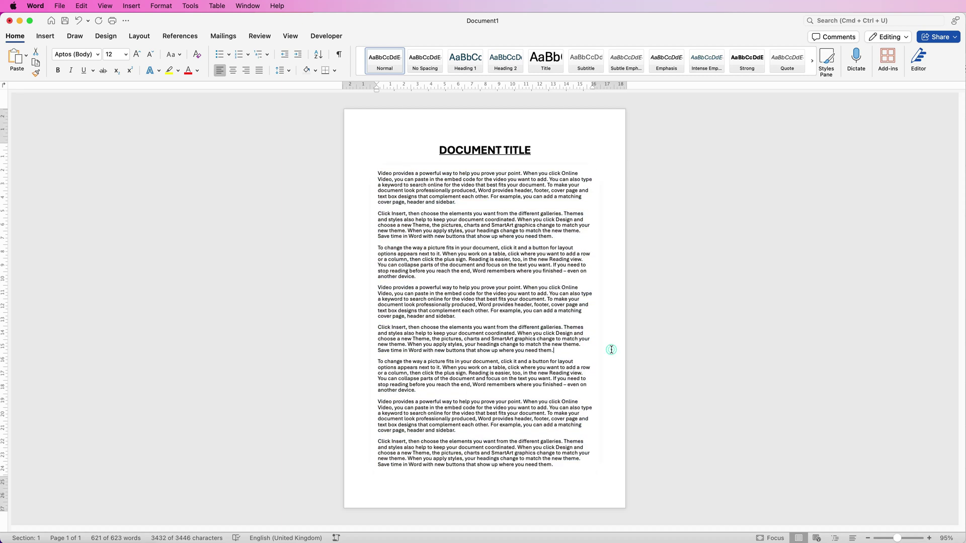